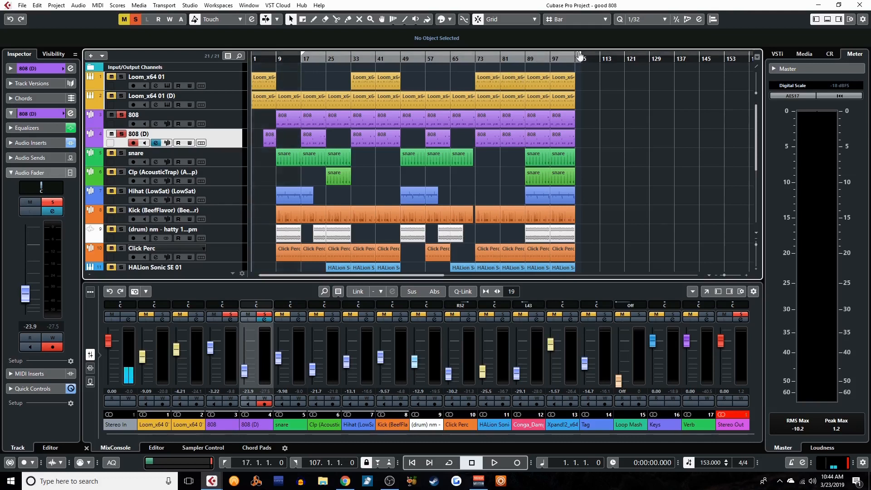
Set the locator range to bars 17 to 25 and place the project cursor at bar 17
{"action": "left_click_drag", "start_coordinate": [582, 58], "coordinate": [362, 71]}
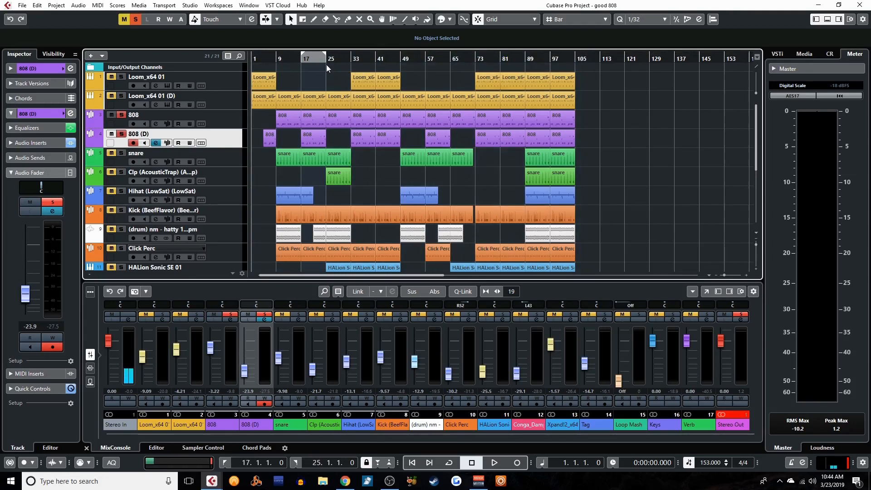
{"action": "left_click", "coordinate": [304, 58]}
{"action": "left_click", "coordinate": [302, 60]}
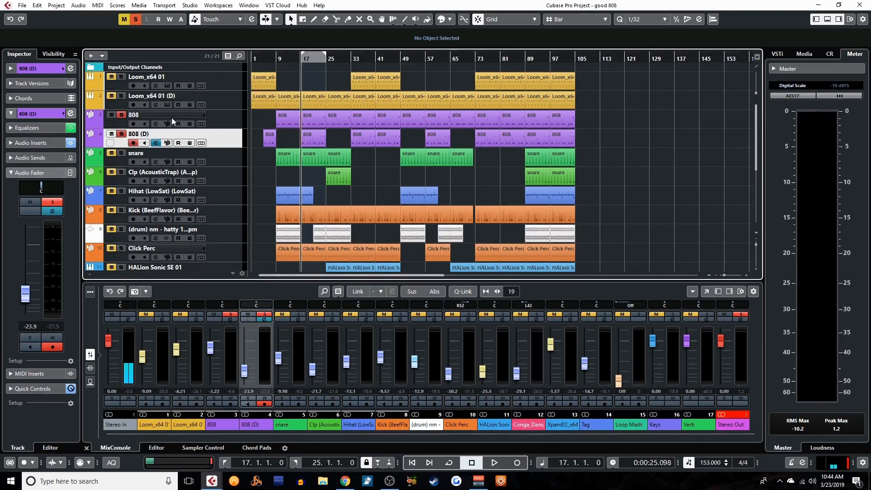
Take the 808 (D) track out of solo and bypass the Krush, RBass Stereo and Compressor inserts on the 808 track
{"action": "left_click", "coordinate": [121, 134]}
{"action": "left_click", "coordinate": [111, 133]}
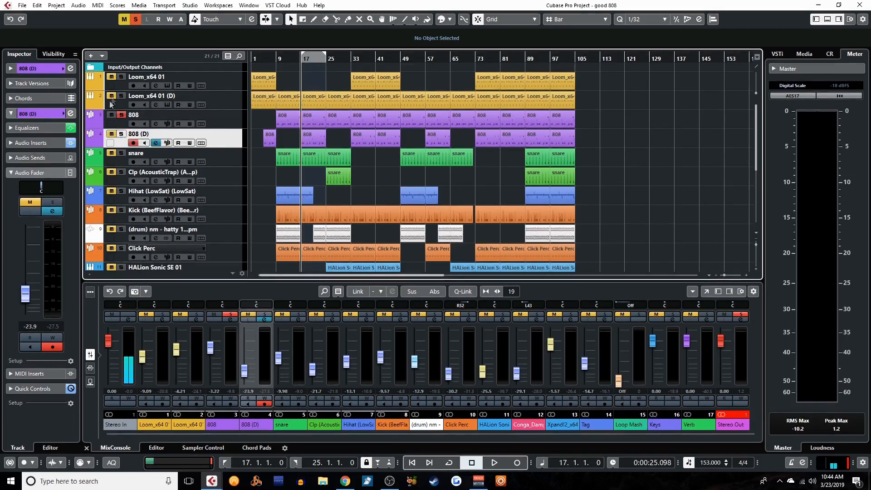
{"action": "left_click", "coordinate": [155, 124]}
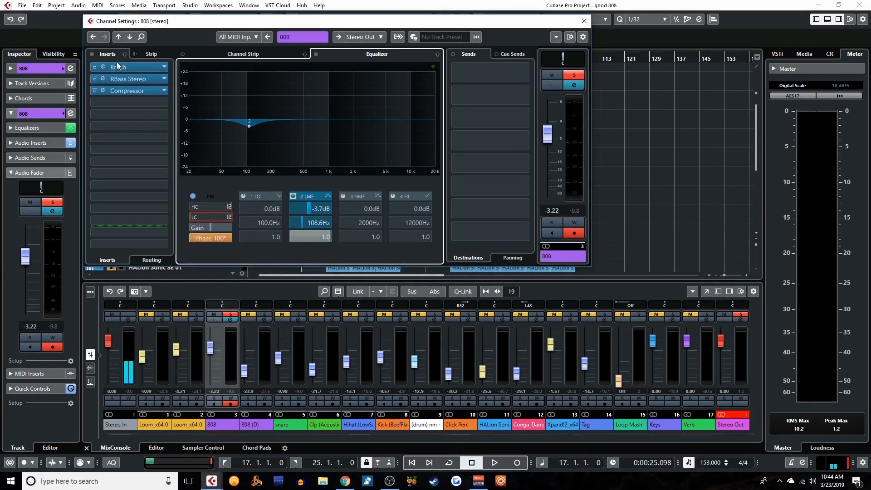
{"action": "left_click", "coordinate": [95, 68]}
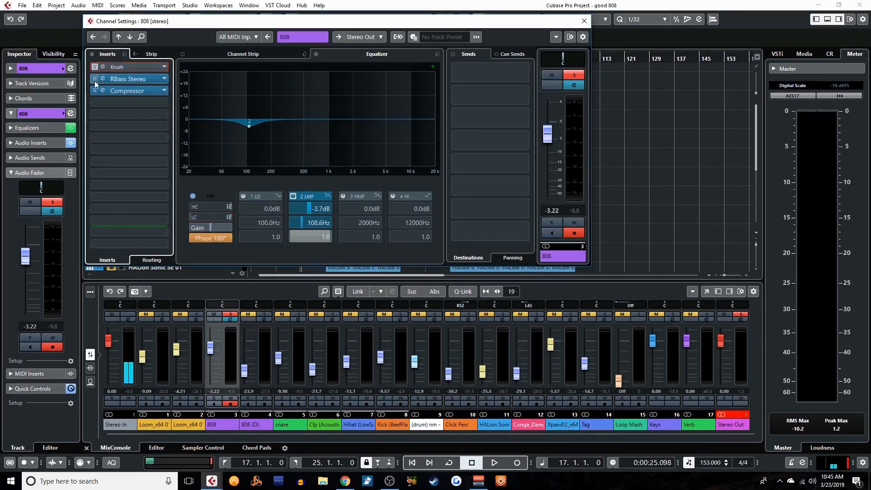
{"action": "left_click", "coordinate": [93, 80]}
{"action": "left_click", "coordinate": [93, 90]}
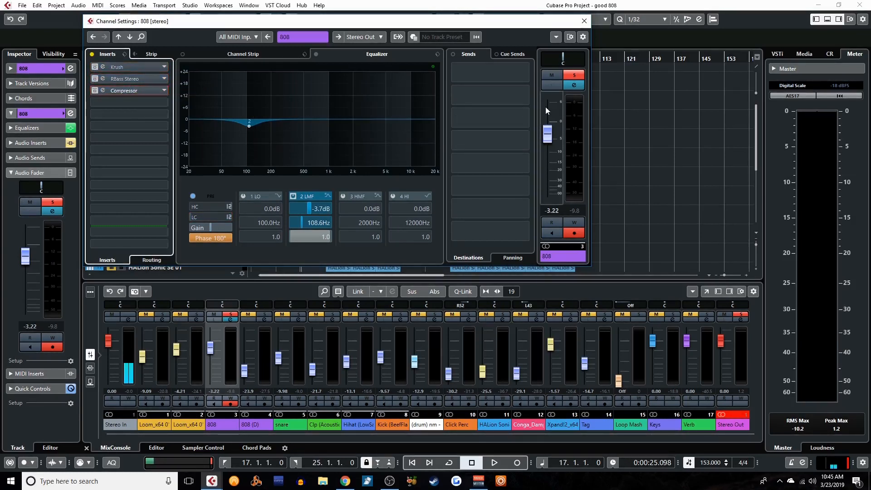
Turn on cycle mode and play part of the loop to hear the 808 without its insert effects
{"action": "key", "text": "slash"}
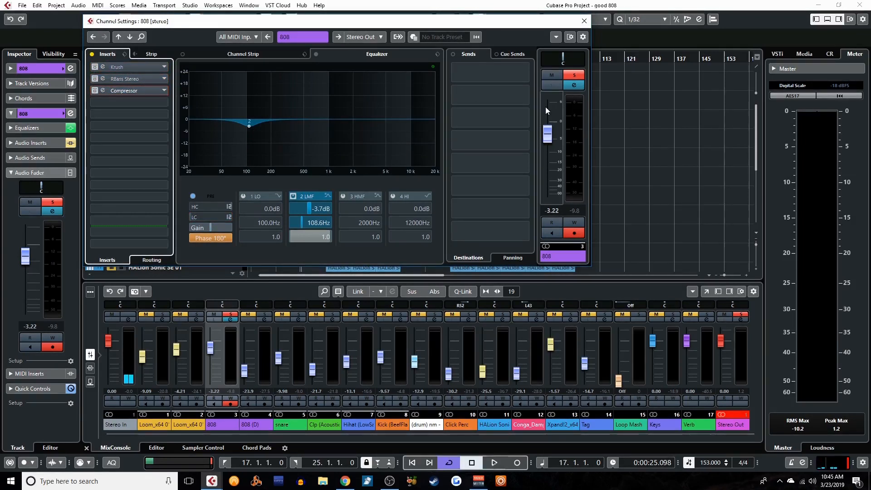
{"action": "key", "text": "space"}
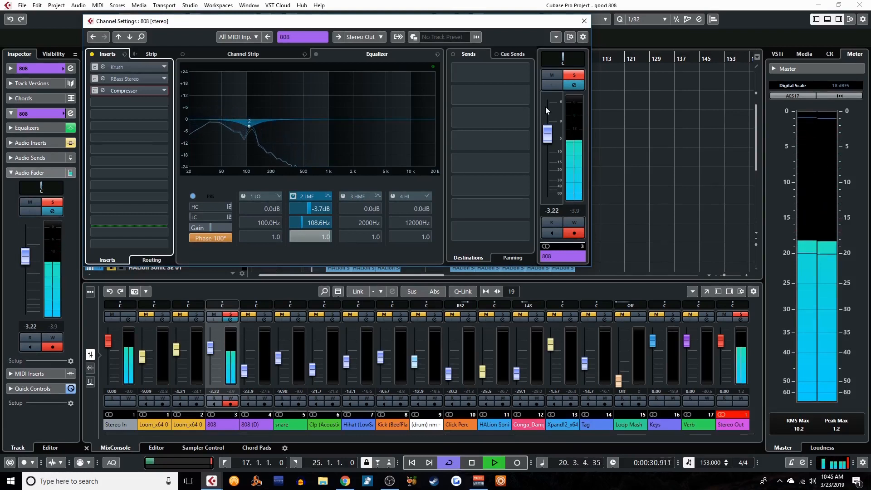
{"action": "key", "text": "space"}
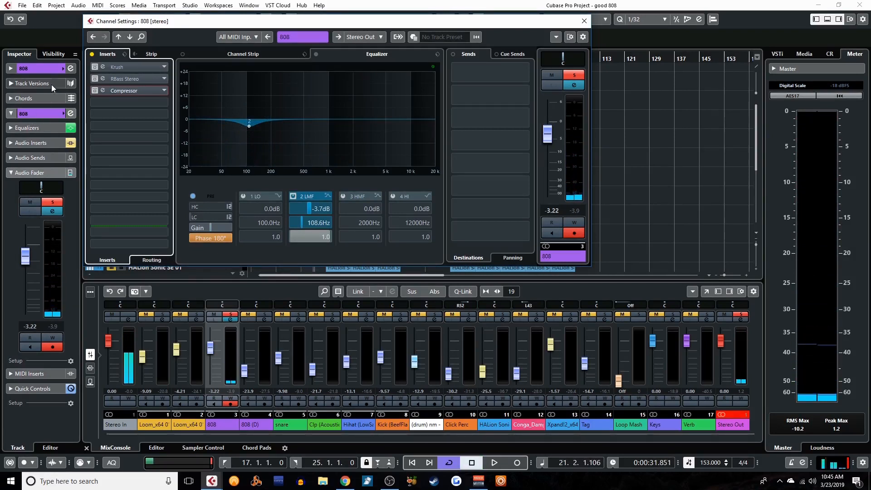
Reactivate the Krush insert on the 808 channel and play the loop to hear its distortion
{"action": "left_click", "coordinate": [92, 68]}
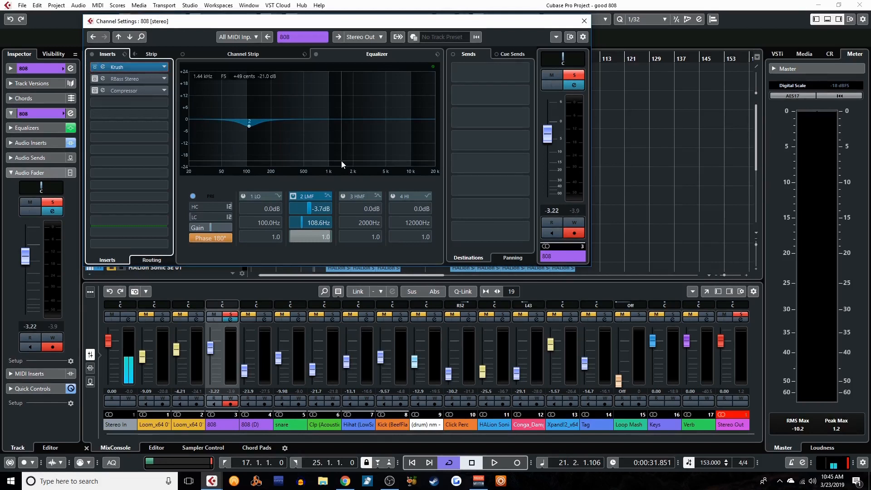
{"action": "key", "text": "space"}
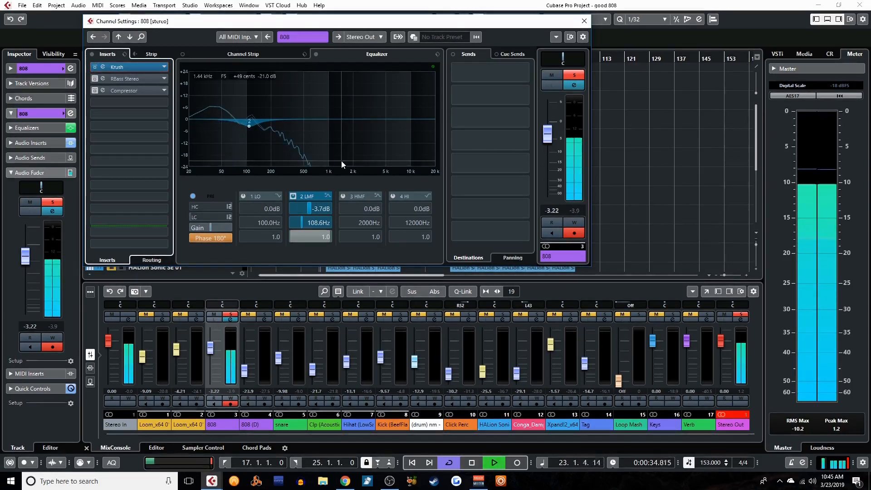
{"action": "key", "text": "space"}
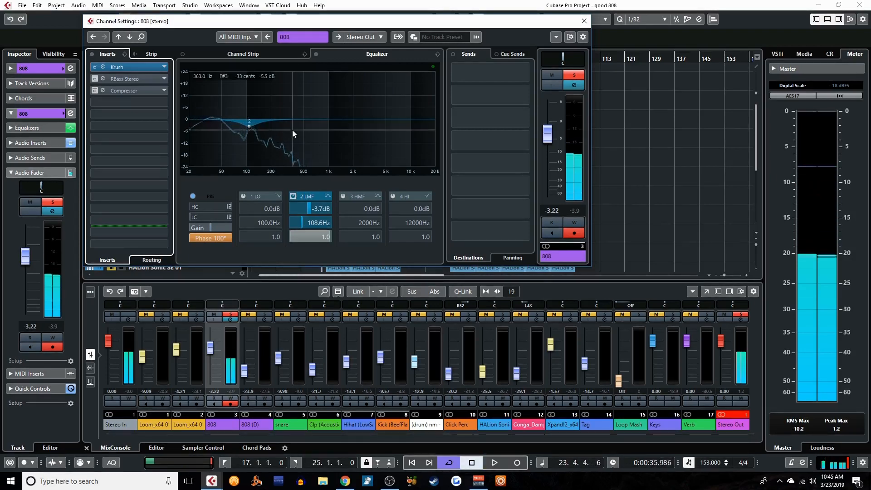
Compare Krush's modulation waveforms during playback, settle on the fourth one, and set the modulation rate to 0.98 Hz
{"action": "double_click", "coordinate": [107, 69]}
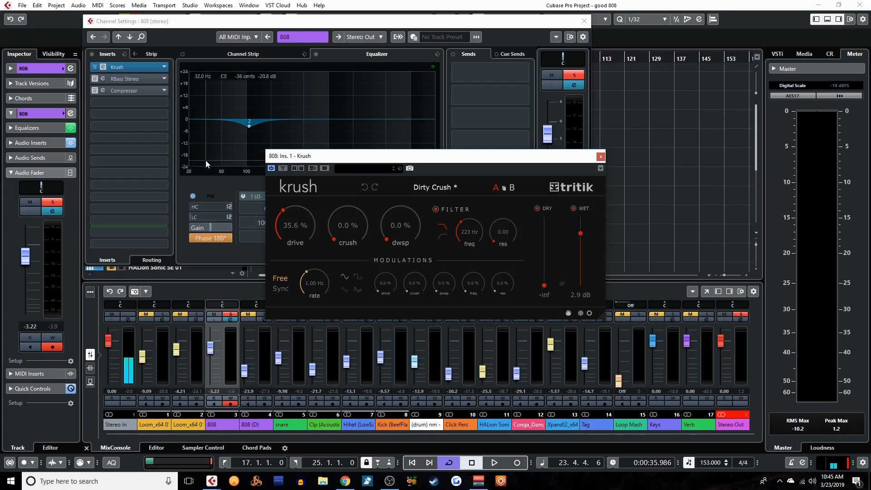
{"action": "left_click", "coordinate": [355, 292]}
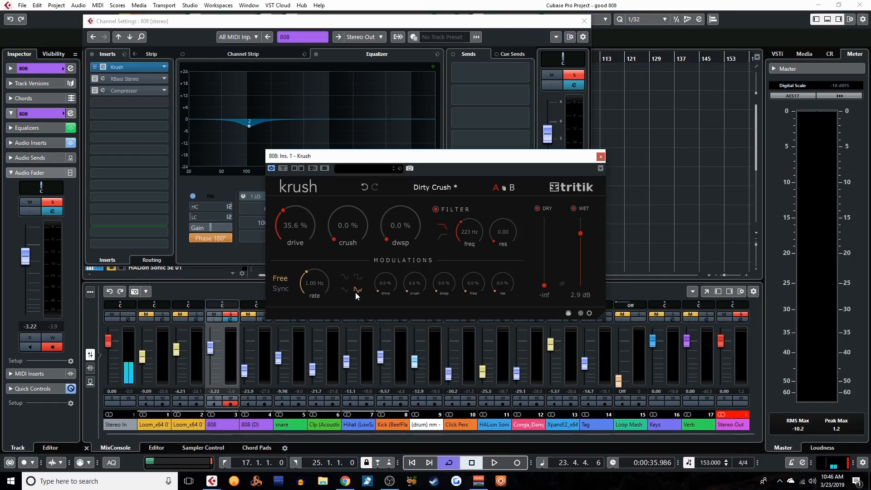
{"action": "key", "text": "space"}
{"action": "left_click", "coordinate": [345, 277]}
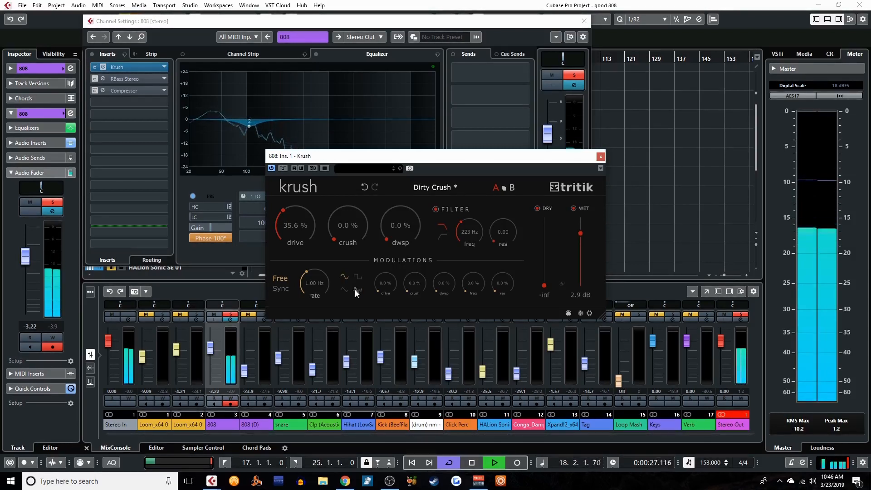
{"action": "left_click", "coordinate": [361, 276]}
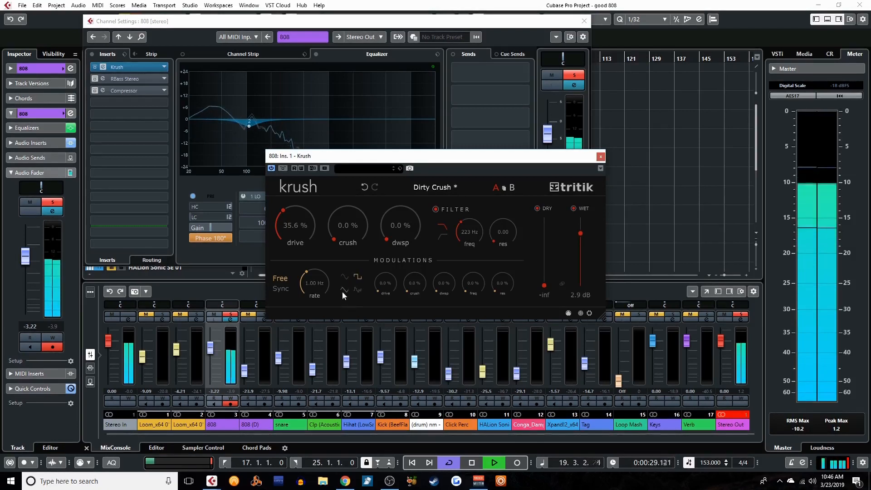
{"action": "left_click", "coordinate": [357, 291]}
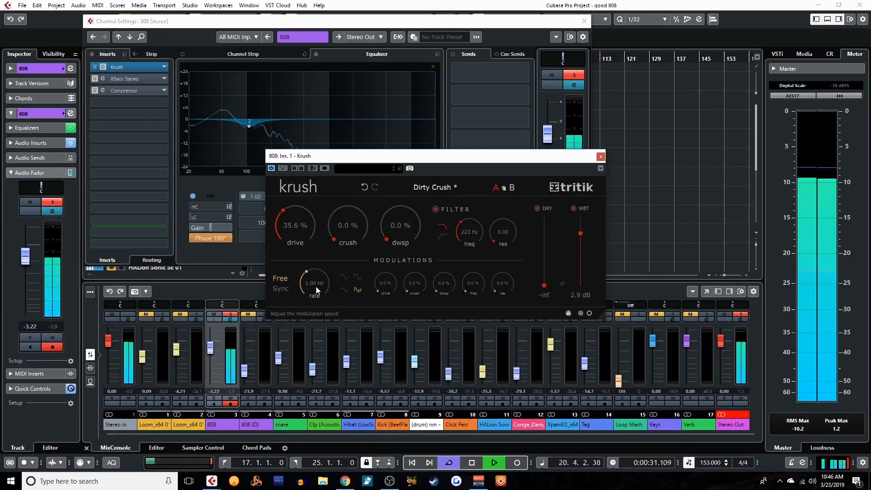
{"action": "mouse_move", "coordinate": [316, 287]}
{"action": "left_mouse_down"}
{"action": "mouse_move", "coordinate": [325, 216]}
{"action": "mouse_move", "coordinate": [316, 286]}
{"action": "left_mouse_up"}
{"action": "key", "text": "space"}
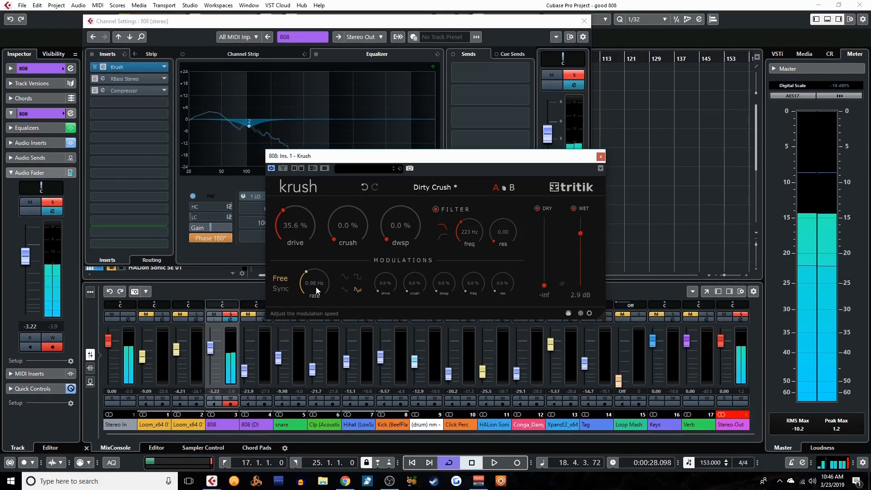
{"action": "left_click", "coordinate": [600, 157]}
Reactivate the RBass Stereo insert and compare the 808 with and without it during playback, leaving it on
{"action": "left_click", "coordinate": [97, 80]}
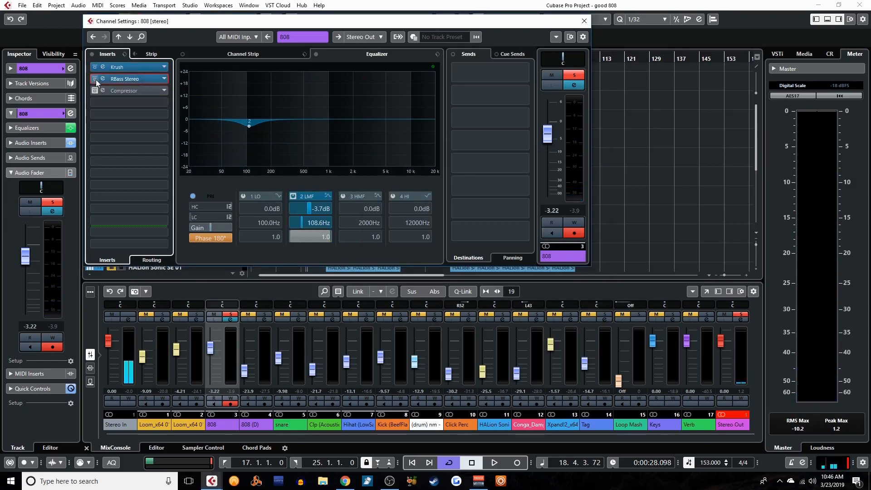
{"action": "key", "text": "space"}
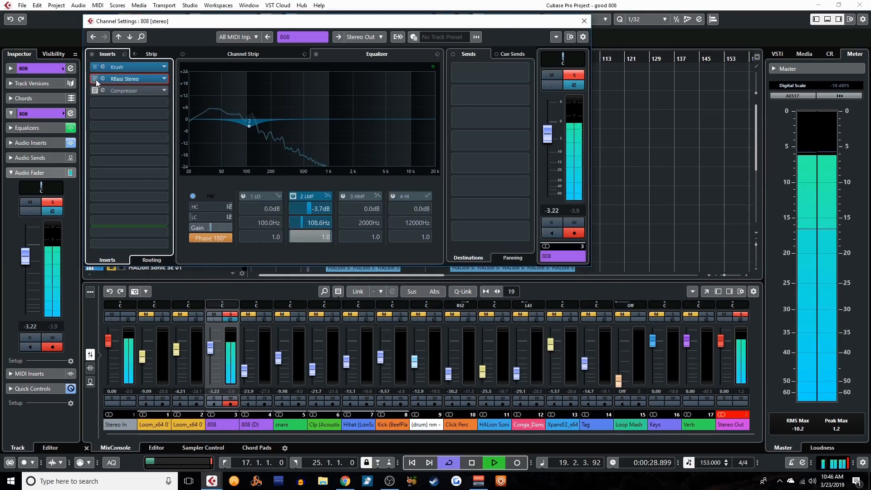
{"action": "left_click", "coordinate": [96, 79]}
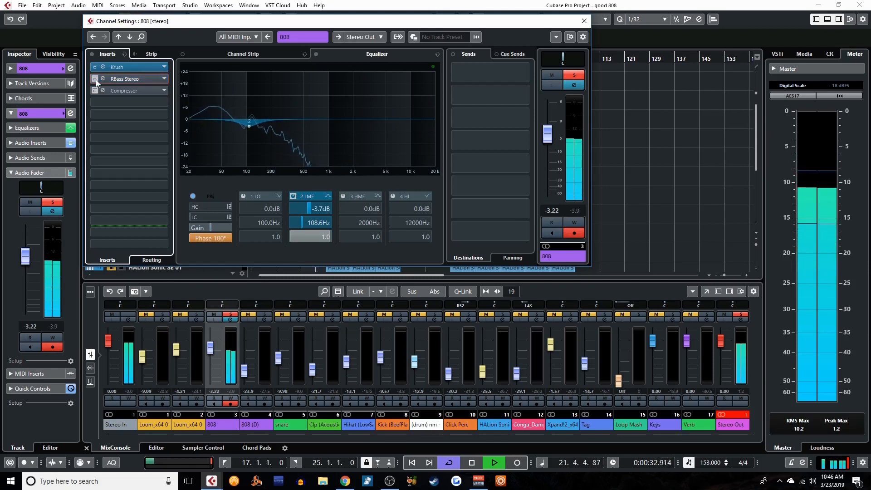
{"action": "left_click", "coordinate": [95, 79]}
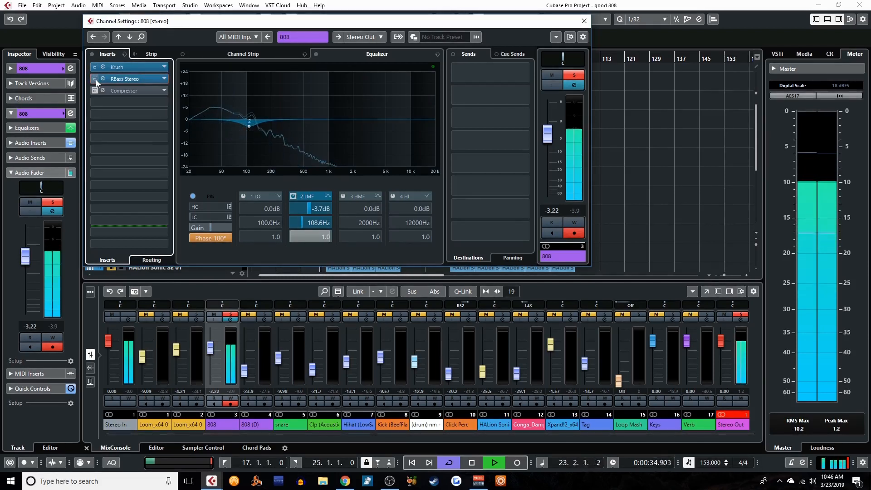
{"action": "key", "text": "space"}
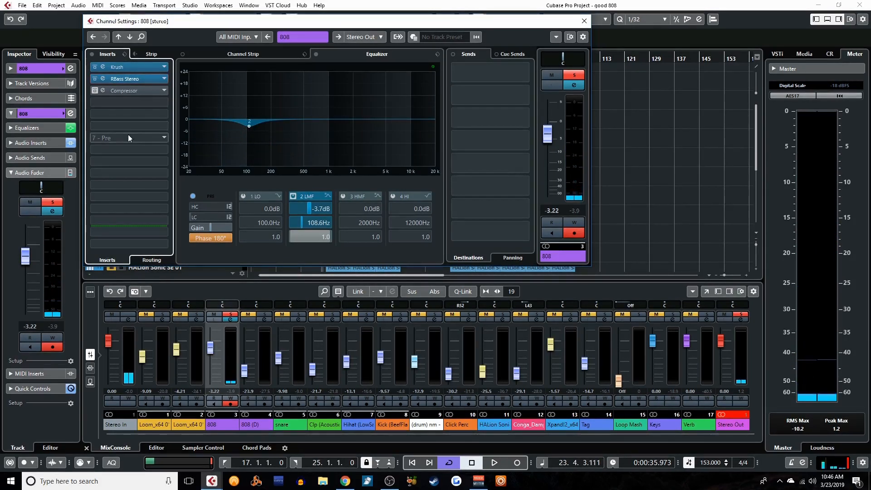
Reactivate the Compressor insert and check its gain reduction in the editor while the 808 plays
{"action": "left_click", "coordinate": [95, 91]}
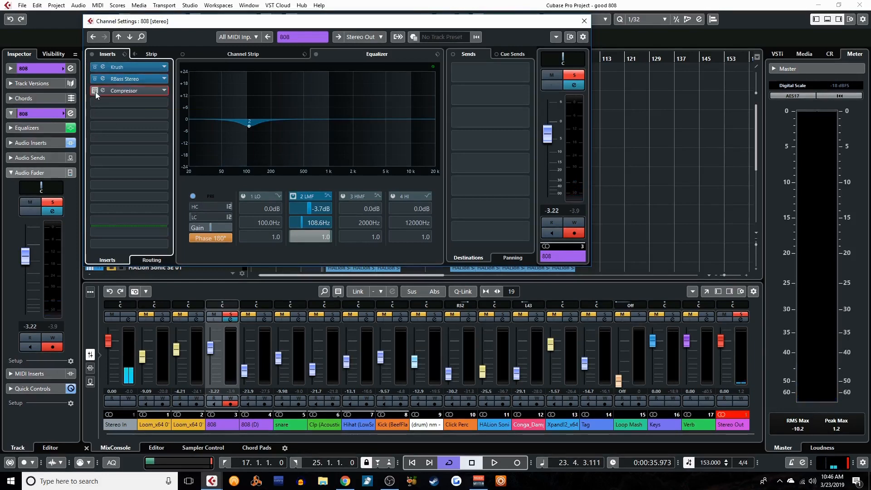
{"action": "left_click", "coordinate": [104, 90]}
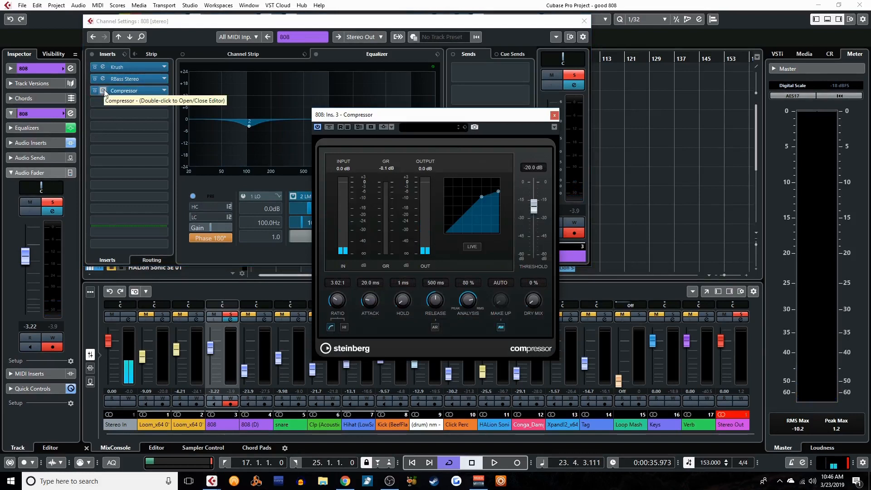
{"action": "key", "text": "space"}
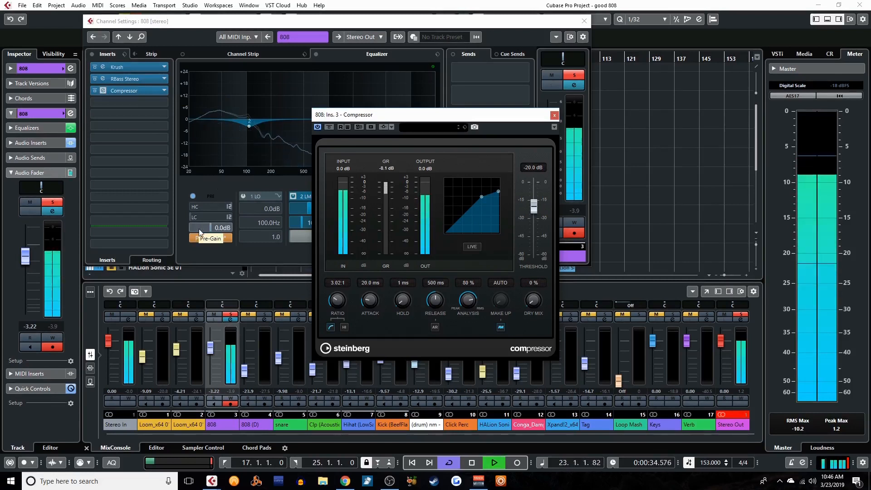
{"action": "key", "text": "space"}
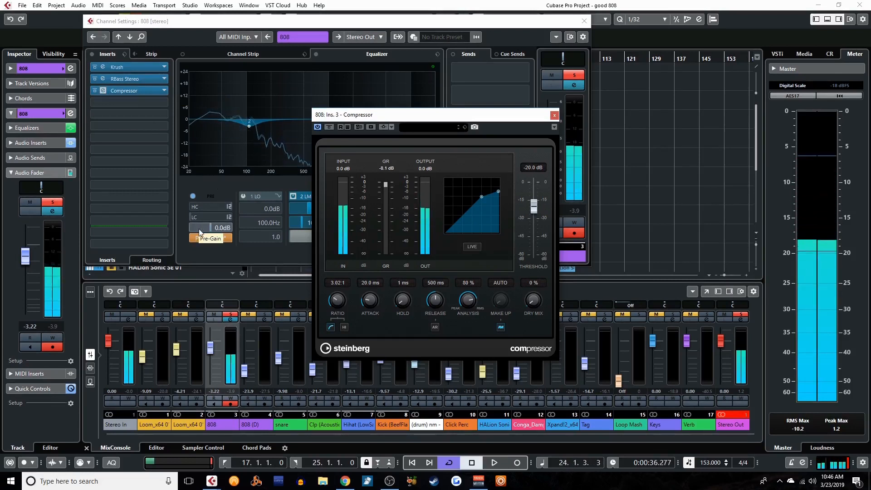
{"action": "left_click", "coordinate": [554, 115]}
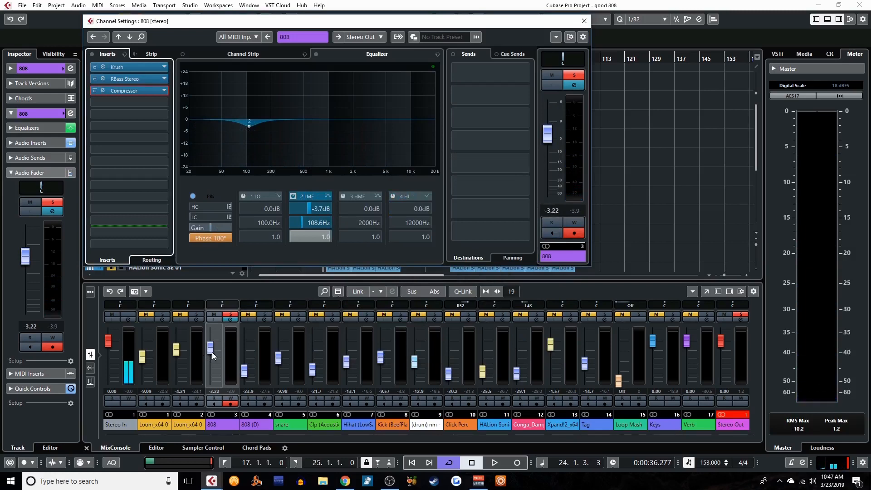
Review the insert effects in the Stereo Out channel settings
{"action": "left_click", "coordinate": [740, 320]}
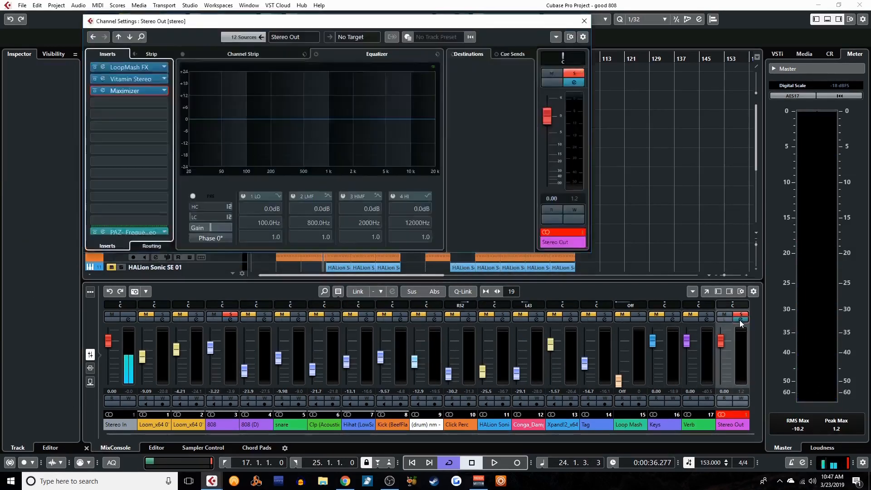
{"action": "left_click", "coordinate": [740, 320]}
{"action": "left_click", "coordinate": [740, 320]}
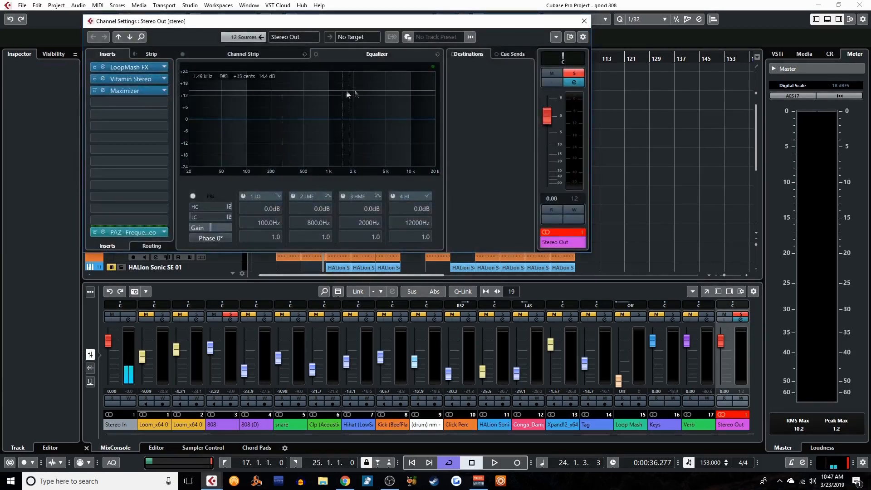
{"action": "left_click", "coordinate": [584, 21]}
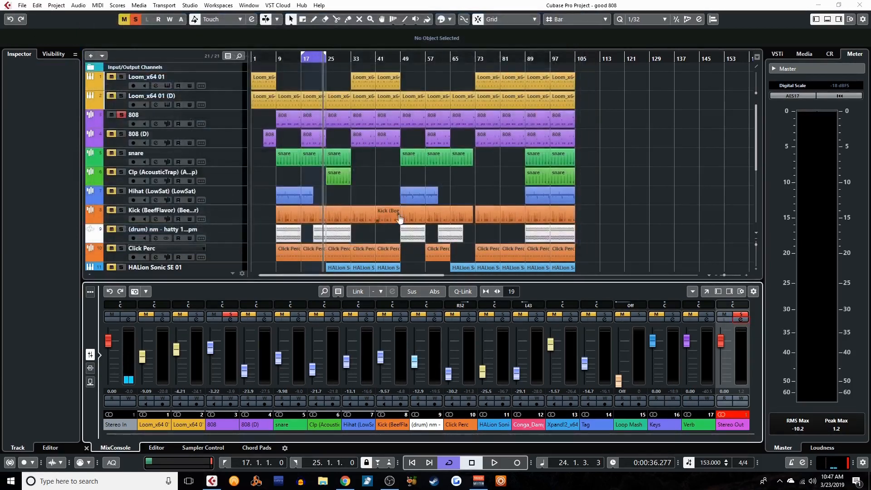
Solo the 808 (D) track in place of the 808 track, preview it briefly and rewind to bar 17
{"action": "left_click", "coordinate": [121, 115]}
{"action": "left_click", "coordinate": [118, 134]}
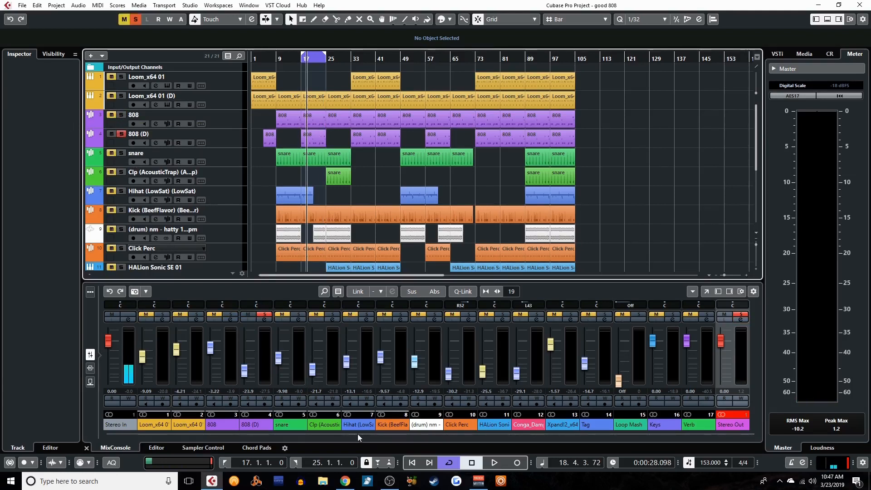
{"action": "key", "text": "space"}
{"action": "key", "text": "space"}
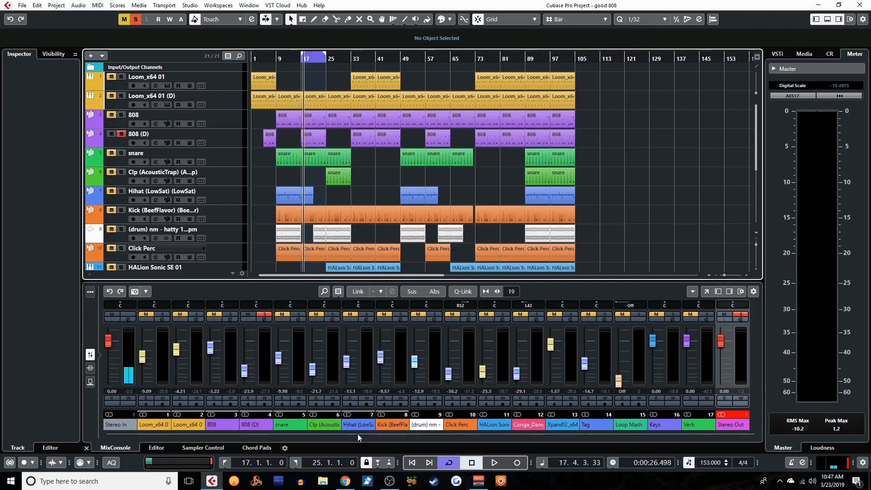
{"action": "key", "text": "KP_Subtract"}
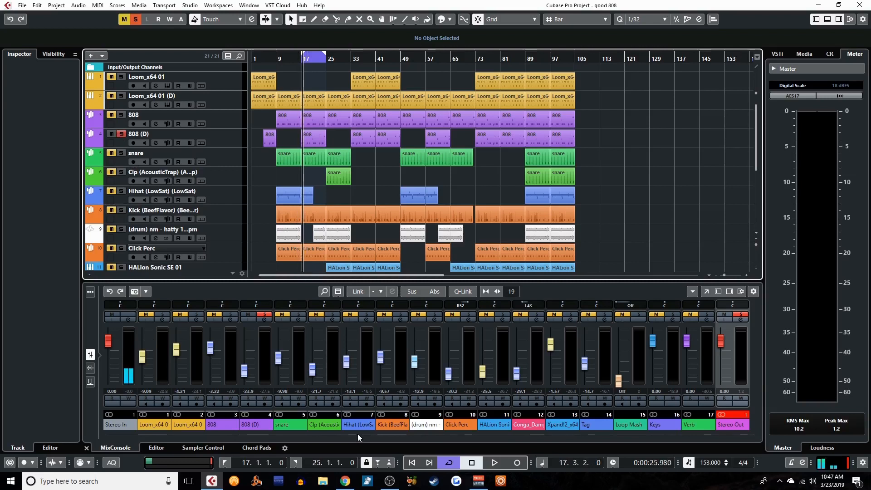
{"action": "key", "text": "KP_Subtract"}
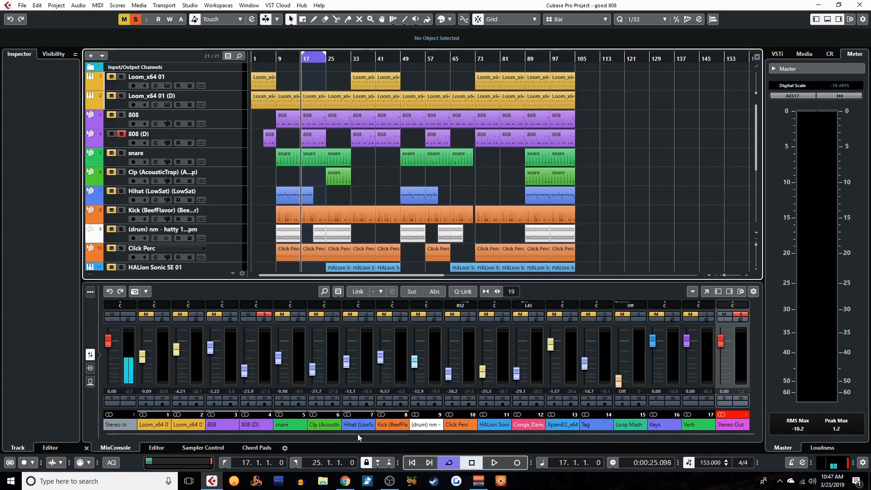
Raise the 808 (D) channel's volume to -17.6 dB while its soloed part plays, and stop playback
{"action": "key", "text": "space"}
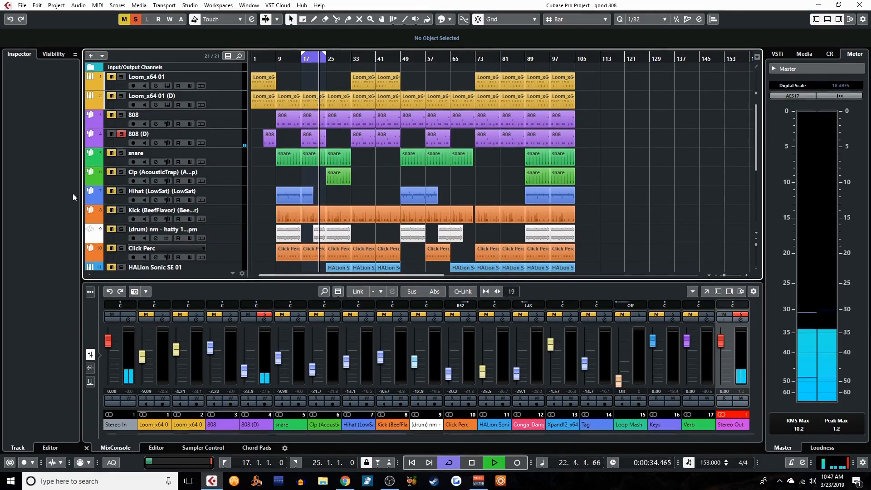
{"action": "left_click", "coordinate": [116, 145]}
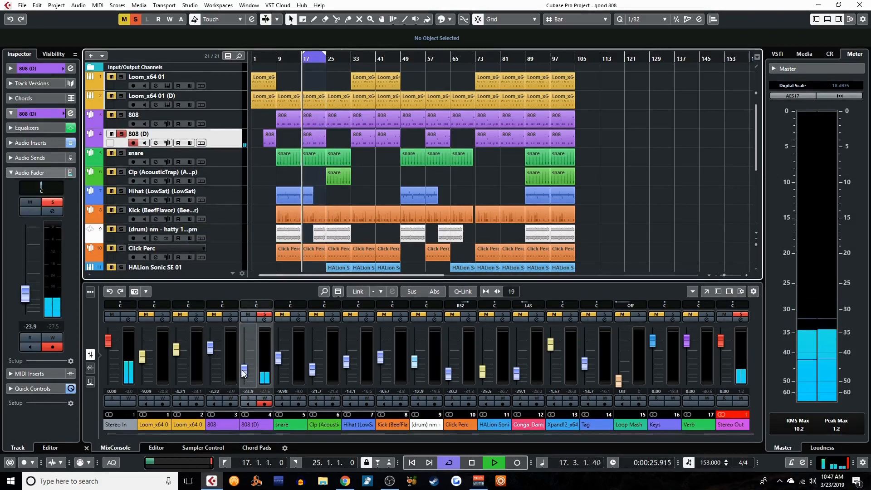
{"action": "left_click_drag", "start_coordinate": [245, 379], "coordinate": [249, 372]}
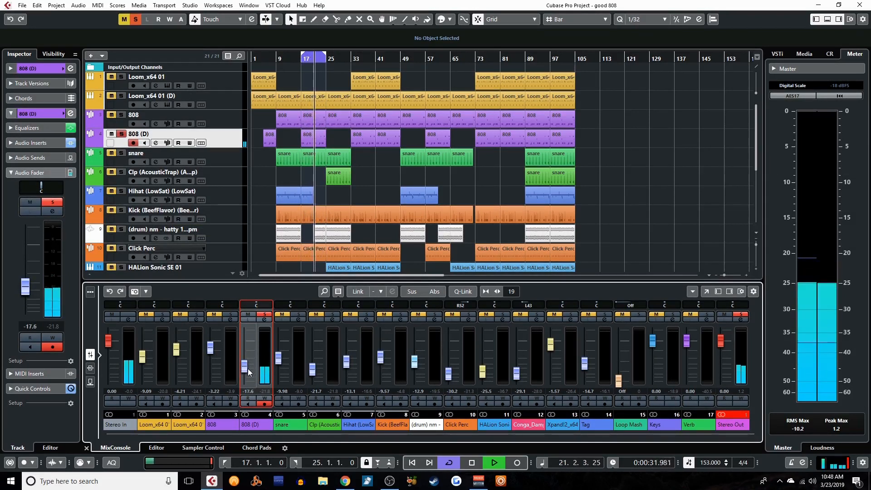
{"action": "key", "text": "space"}
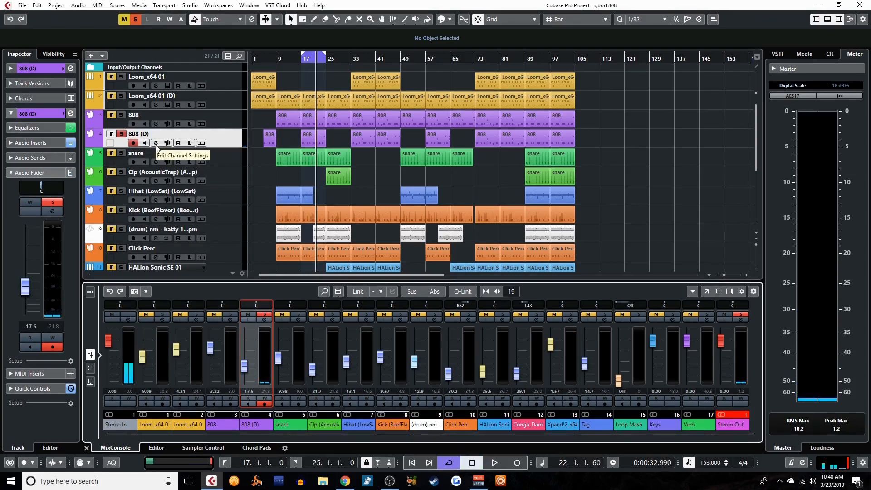
Review the EQ and the CamelCrusher and StereoEnhancer inserts in the 808 (D) channel settings
{"action": "left_click", "coordinate": [156, 144]}
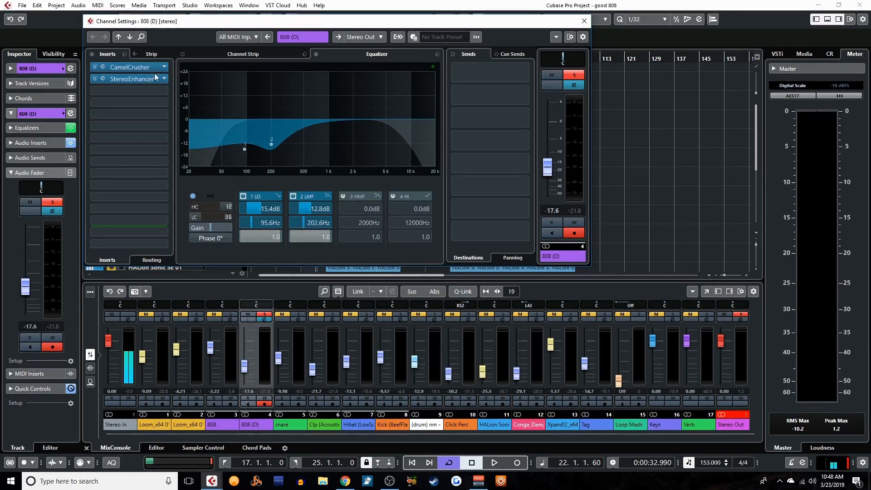
{"action": "left_click", "coordinate": [103, 67]}
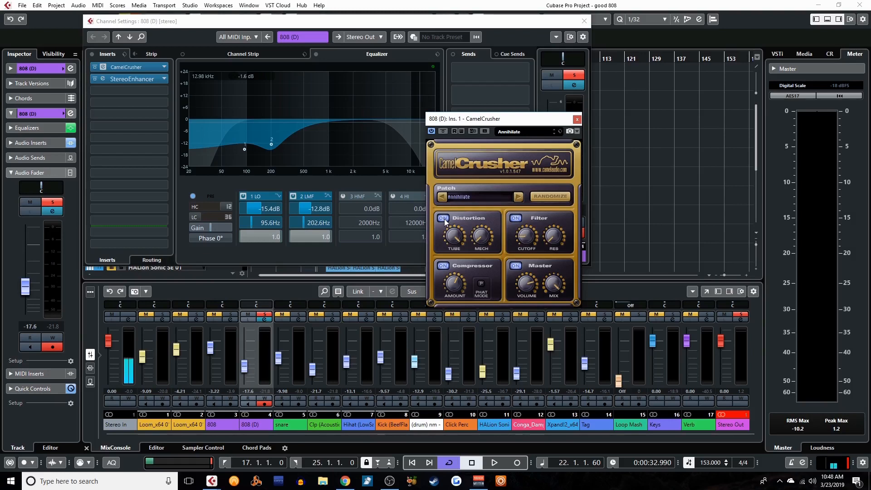
{"action": "left_click", "coordinate": [577, 119]}
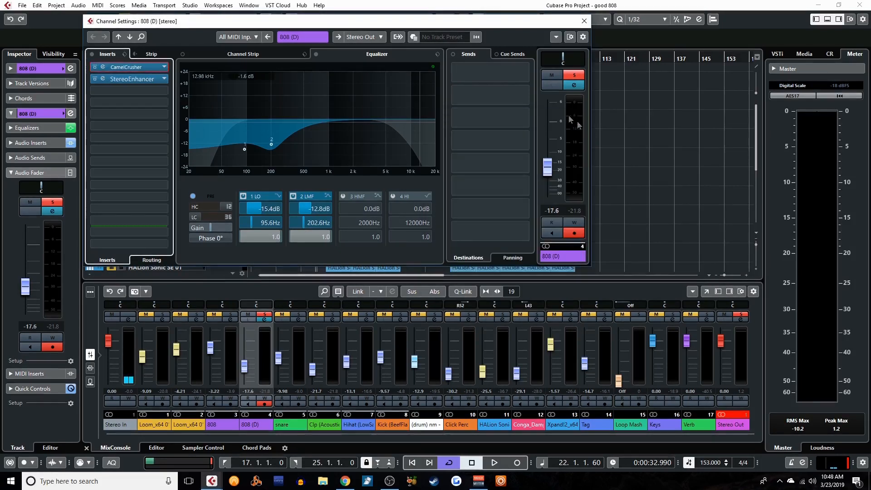
{"action": "left_click", "coordinate": [103, 79]}
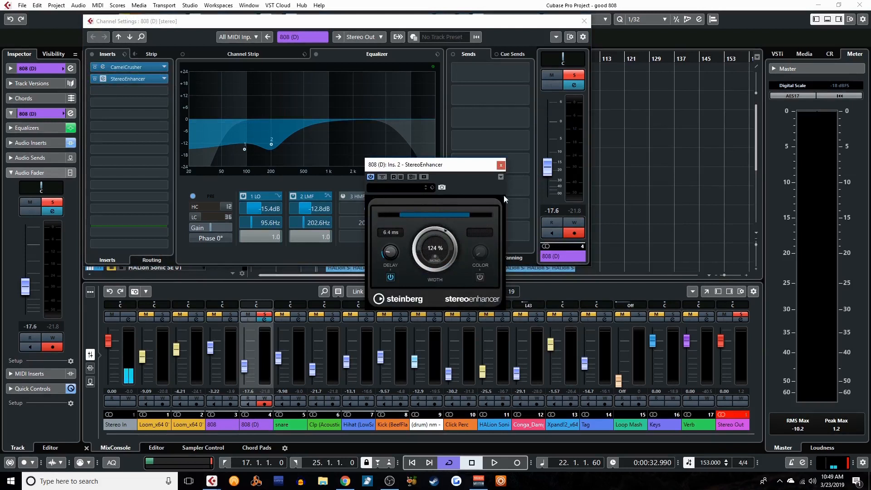
{"action": "left_click", "coordinate": [501, 165]}
{"action": "left_click", "coordinate": [584, 21]}
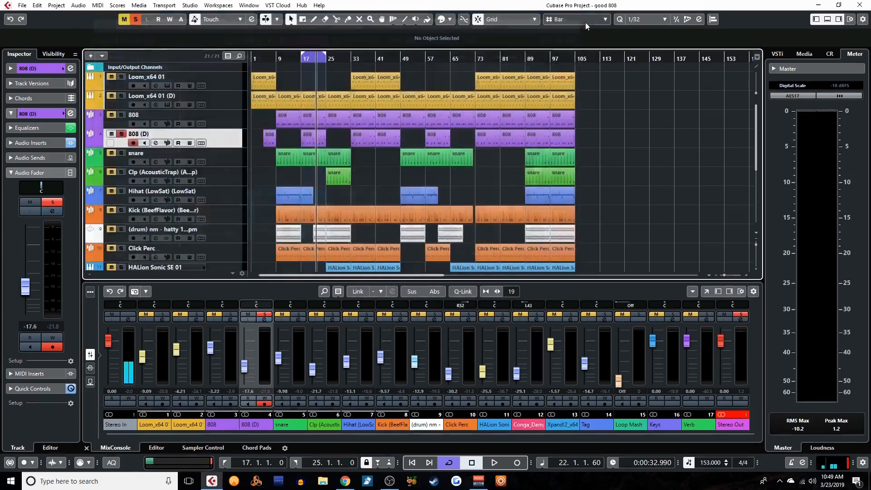
Solo the 808 track together with 808 (D) and audition both layers from bar 17
{"action": "key", "text": "space"}
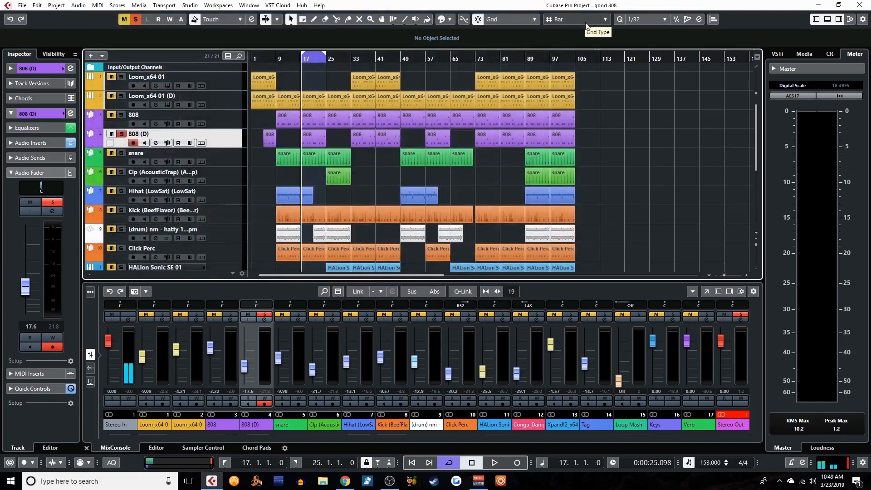
{"action": "left_click", "coordinate": [121, 115]}
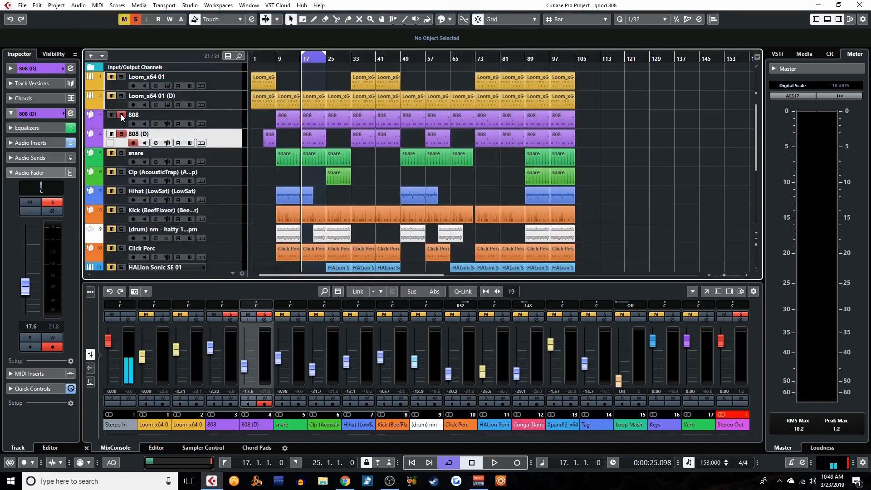
{"action": "key", "text": "space"}
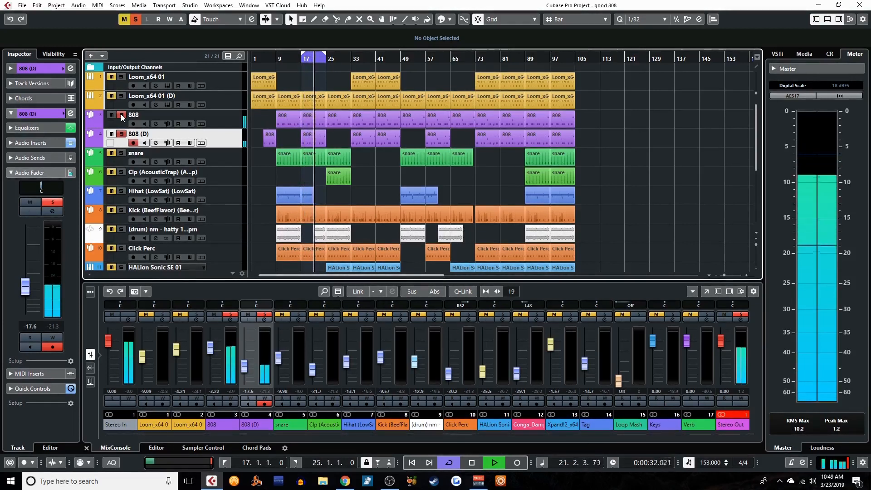
{"action": "key", "text": "space"}
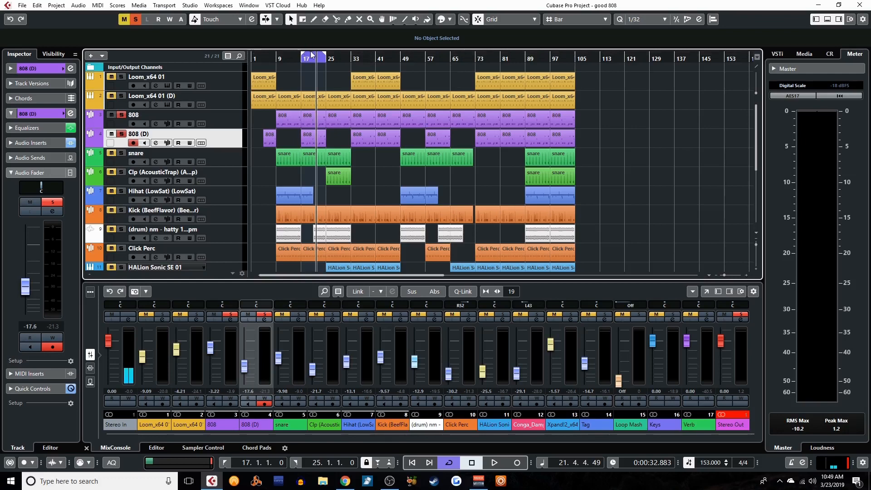
Set the loop range to bars 89–105 and clear all solos to play the full mix over that section
{"action": "left_click_drag", "start_coordinate": [325, 57], "coordinate": [574, 60]}
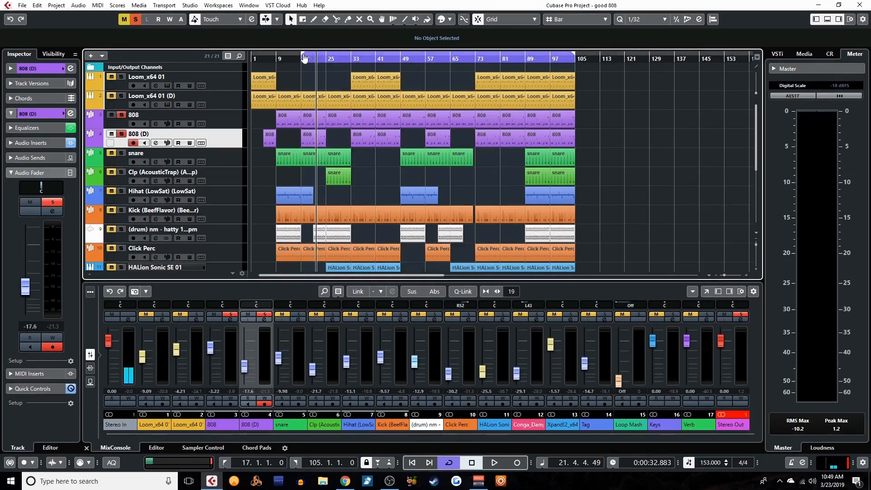
{"action": "left_click_drag", "start_coordinate": [302, 53], "coordinate": [526, 77]}
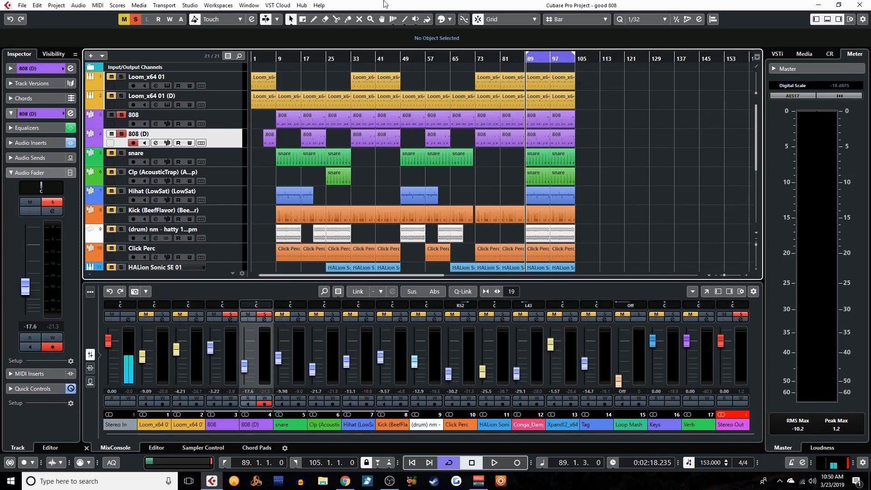
{"action": "left_click", "coordinate": [135, 20]}
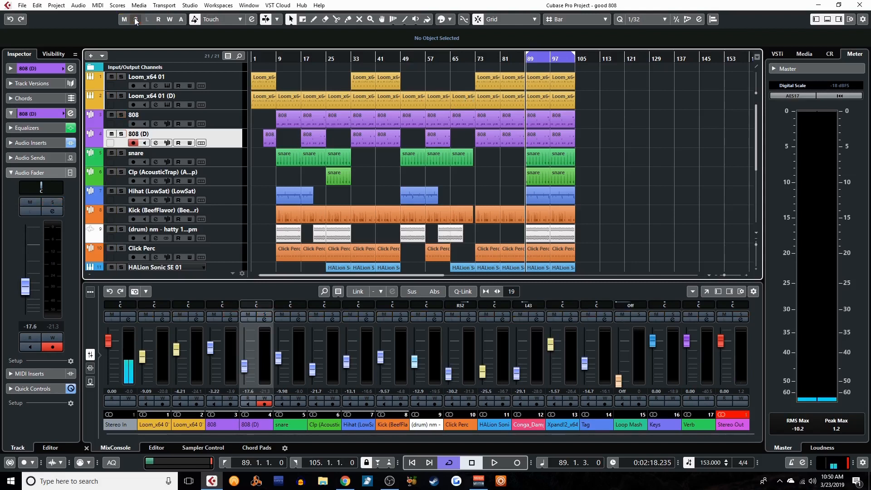
{"action": "key", "text": "space"}
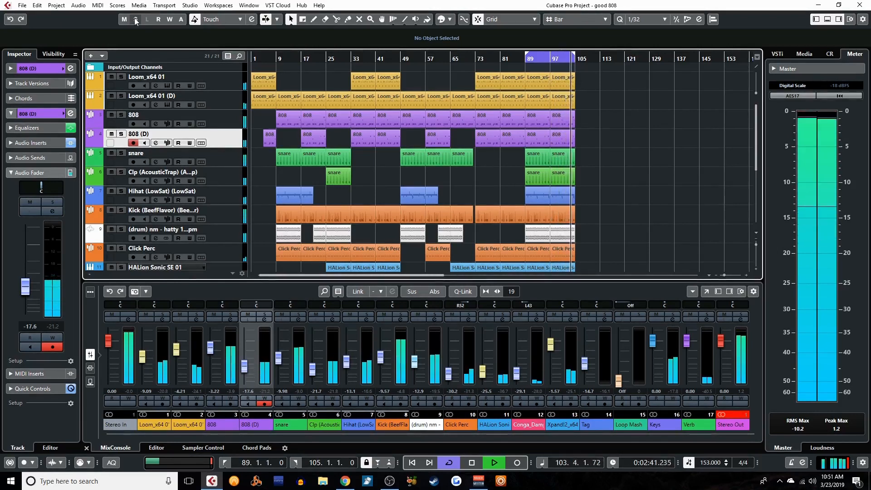
{"action": "key", "text": "space"}
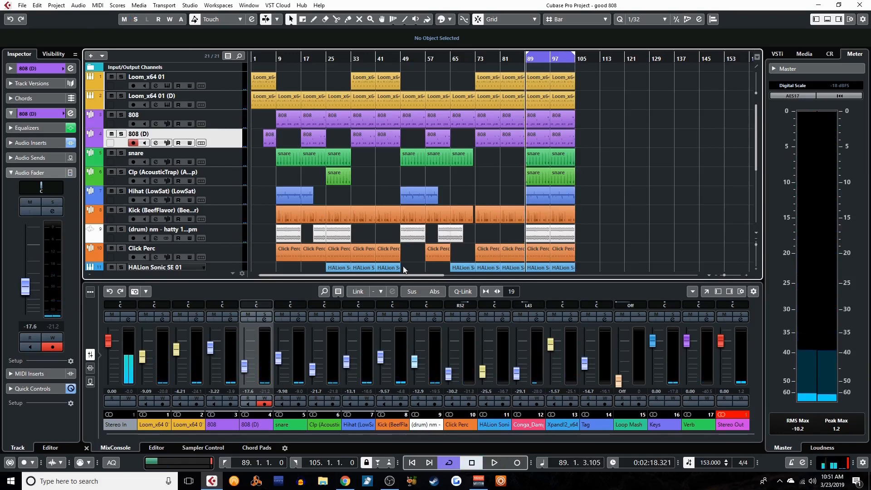
Audition the Click Perc track soloed within the looped section from bar 89, keeping the mixer at its compact height
{"action": "left_click_drag", "start_coordinate": [382, 279], "coordinate": [397, 154]}
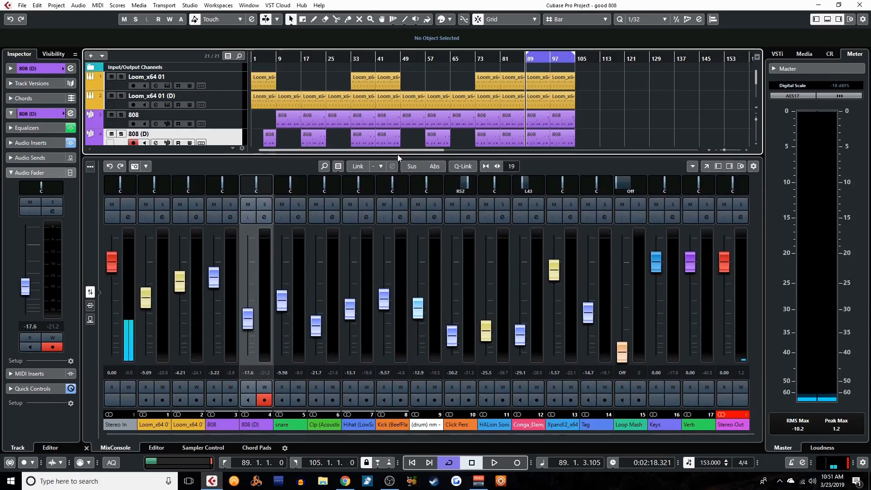
{"action": "left_click_drag", "start_coordinate": [397, 155], "coordinate": [396, 276]}
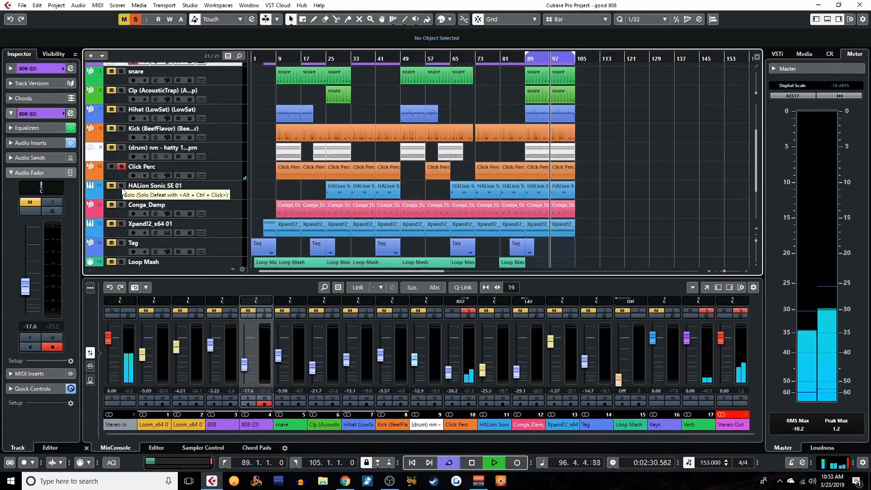
{"action": "key", "text": "space"}
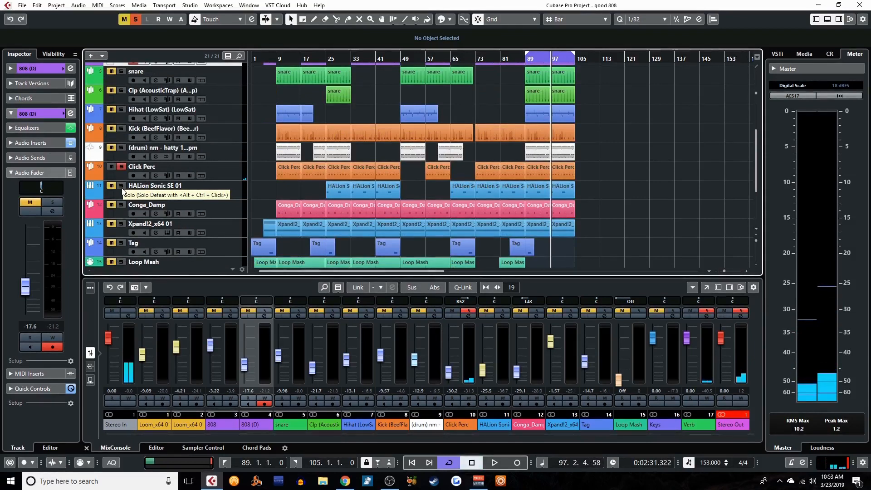